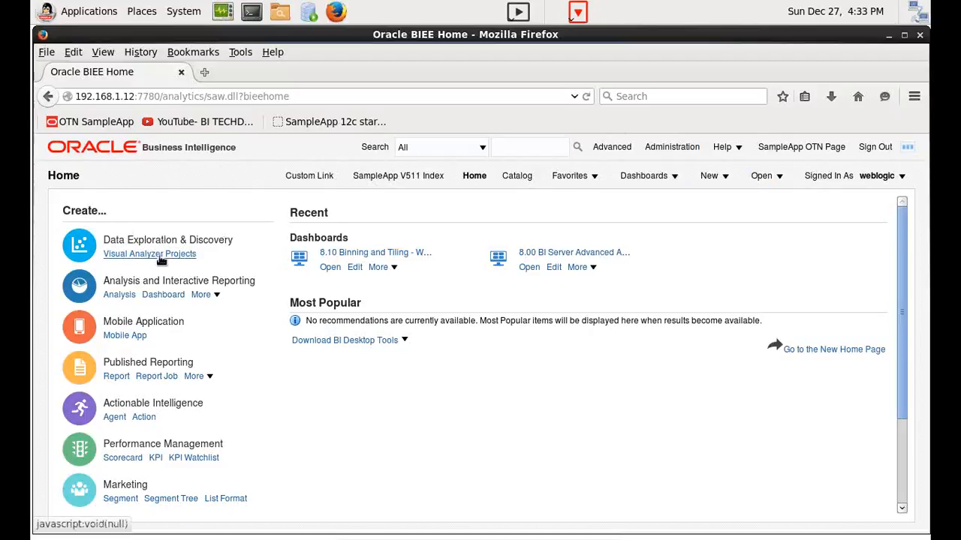
- Create a new Visual Analyzer project from the home page
left_click(158, 256)
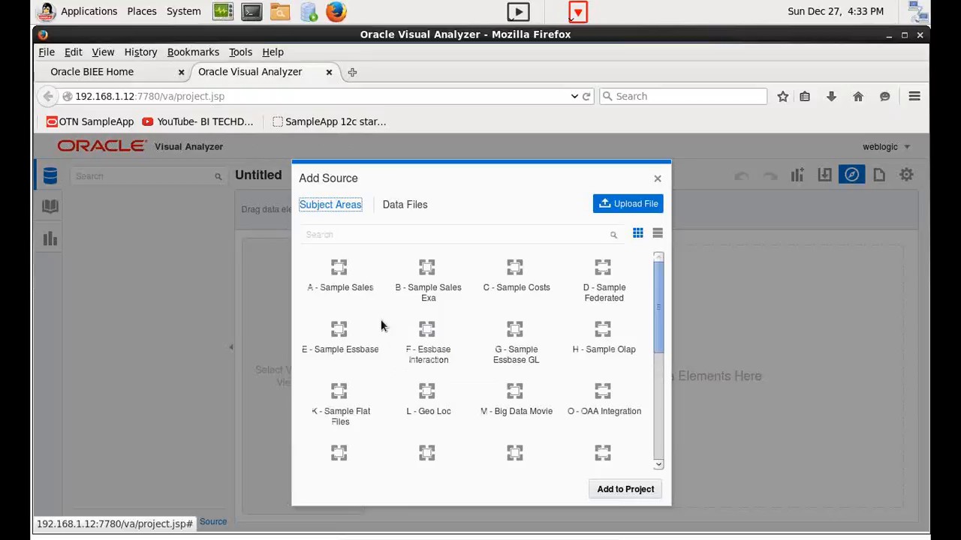
- Try to upload the Order_Details1_2013.xls workbook as a data file source for the project
left_click(422, 206)
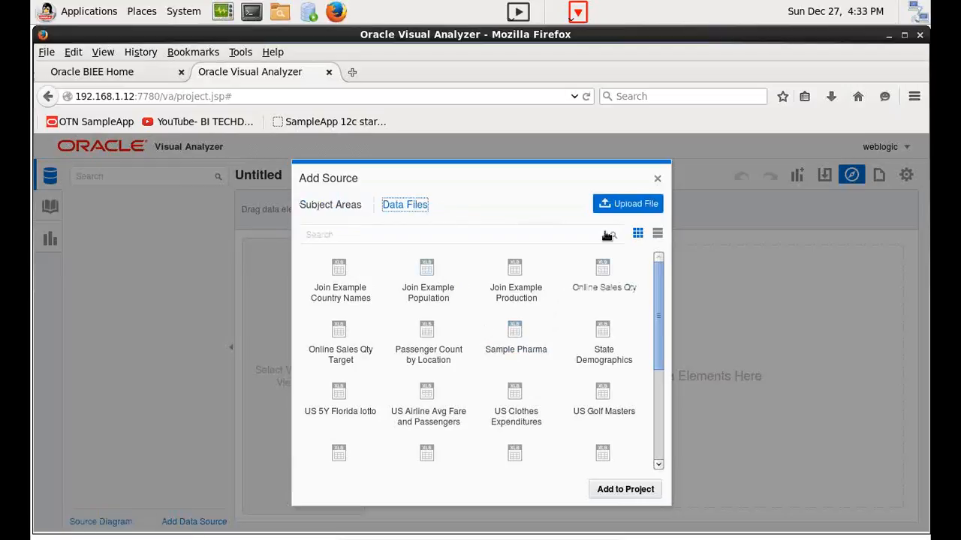
left_click(629, 206)
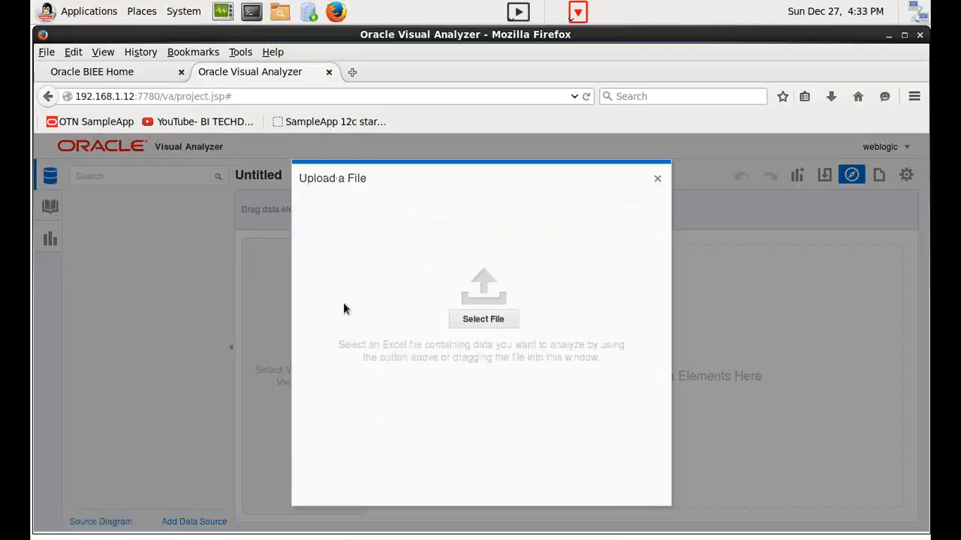
left_click(484, 318)
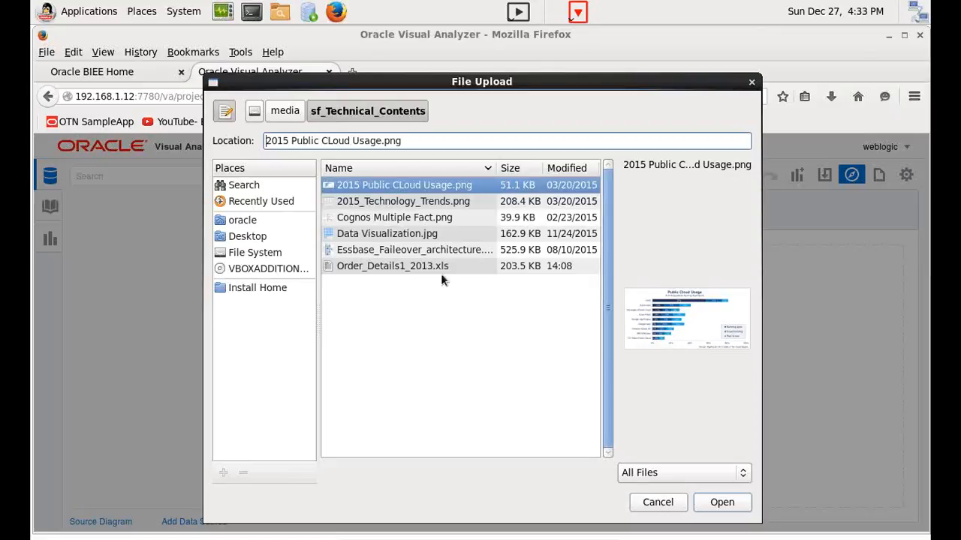
left_click(385, 268)
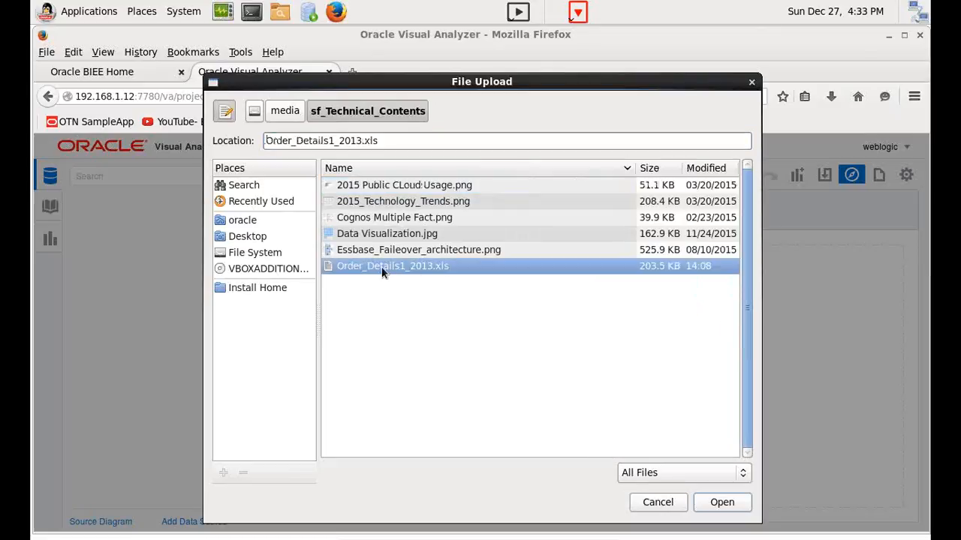
left_click(717, 501)
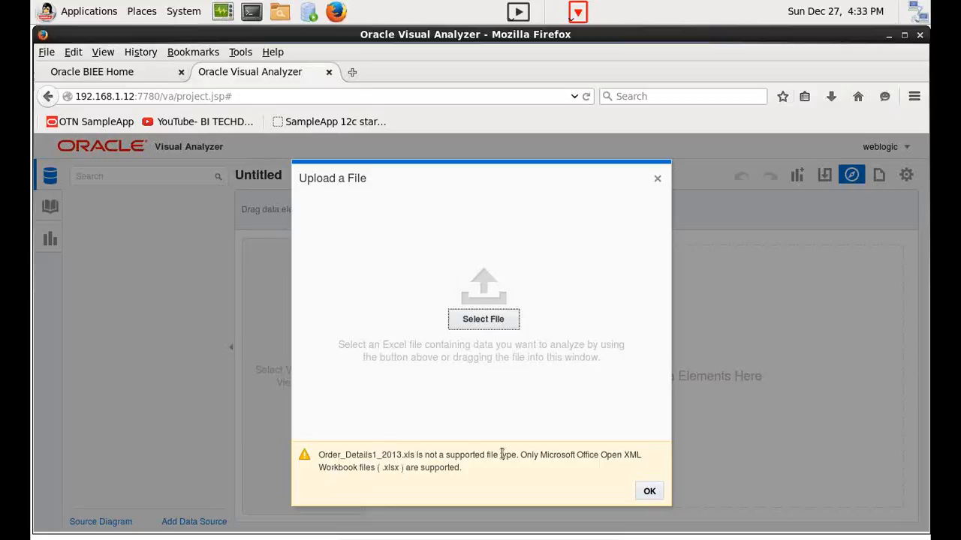
left_click(649, 492)
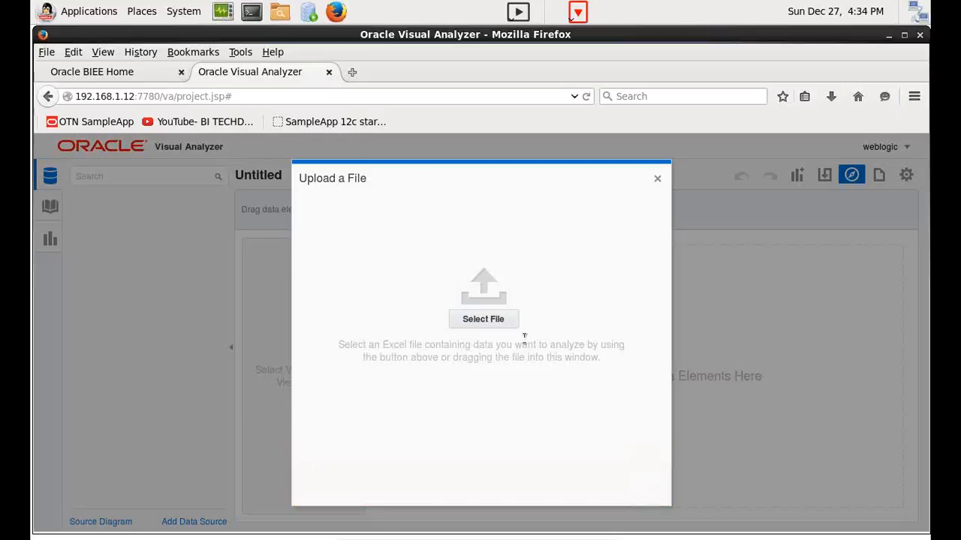
left_click(657, 179)
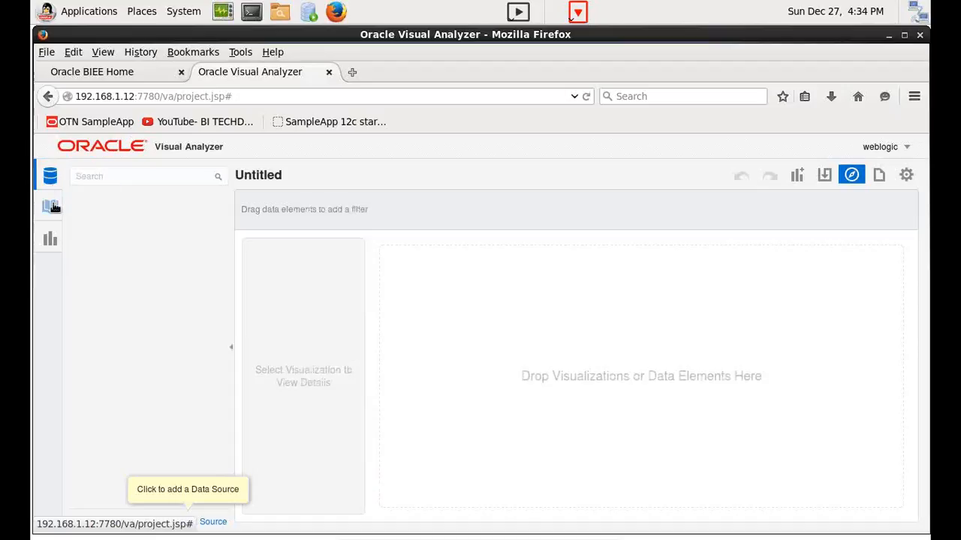
- Add the A - Sample Sales subject area to the project as its data source
left_click(48, 239)
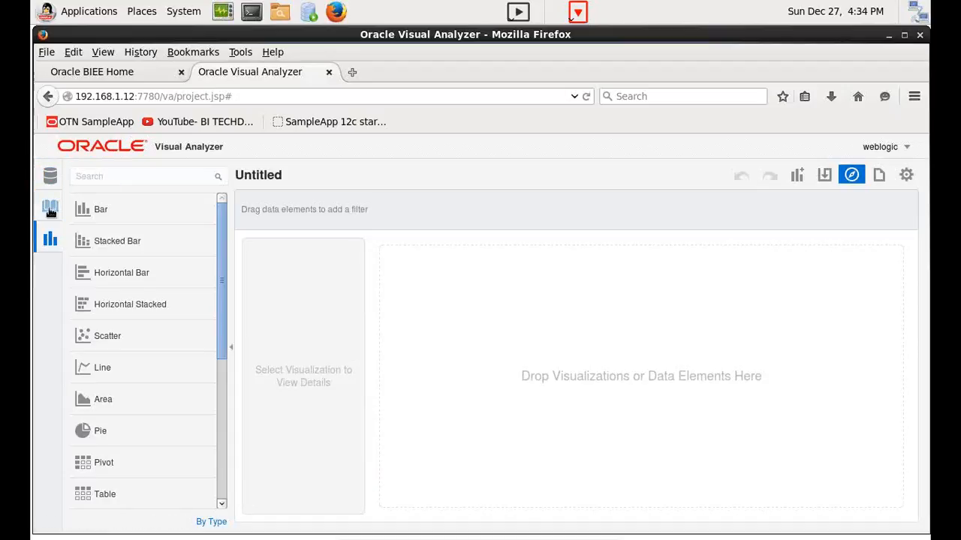
left_click(50, 178)
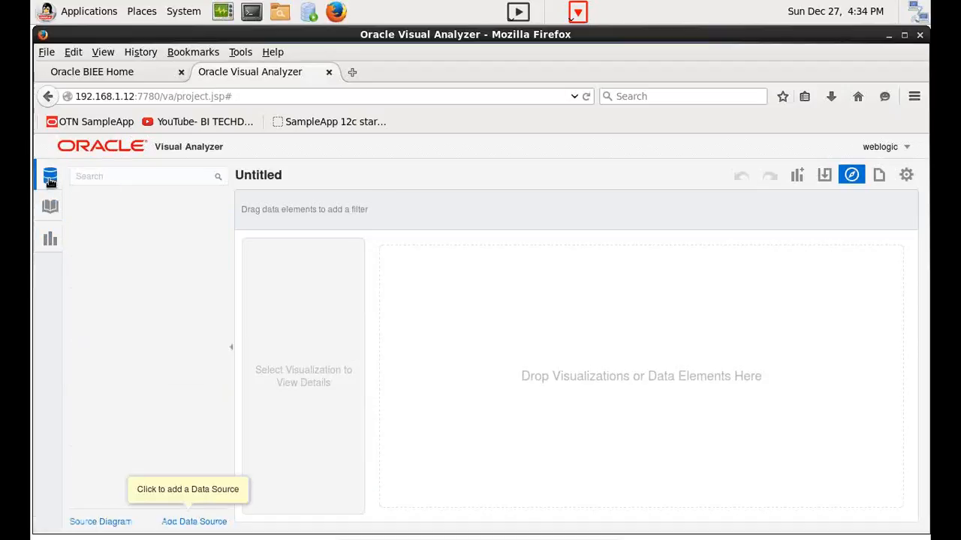
left_click(213, 524)
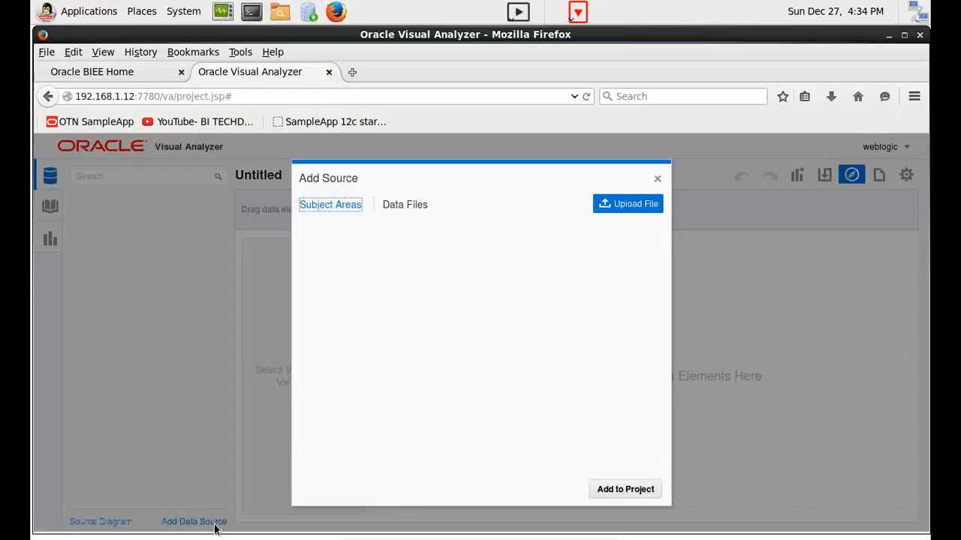
left_click(346, 290)
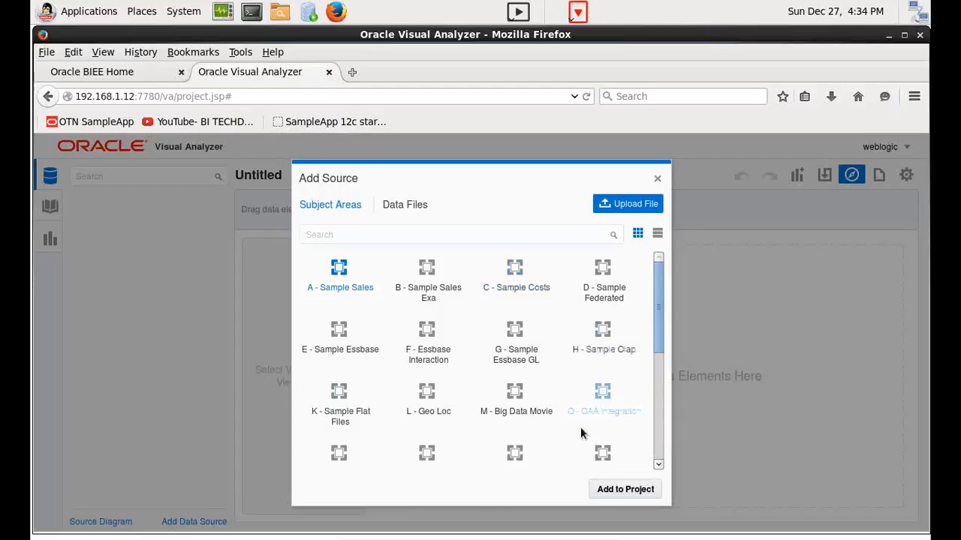
left_click(621, 491)
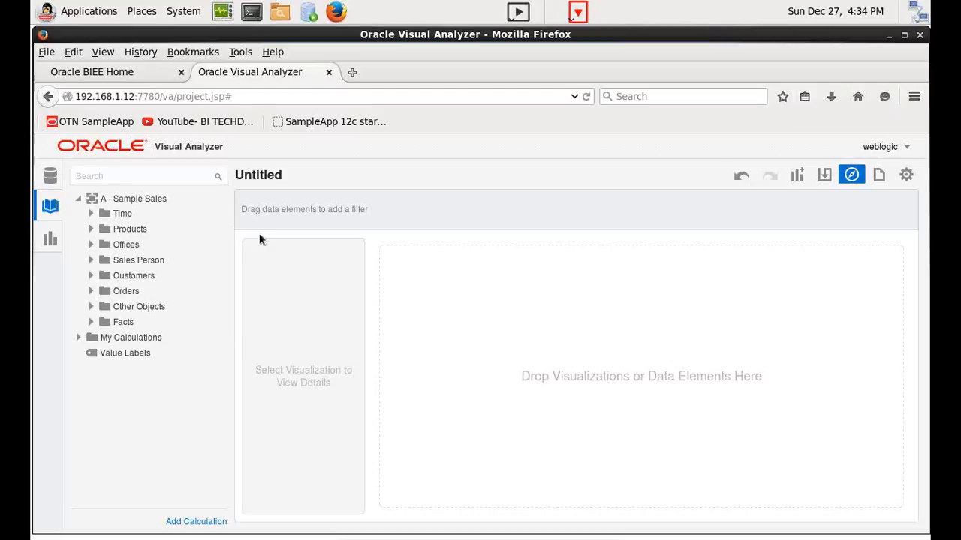
- Add a project filter on P3 LOB from the Products folder and limit it to Games
left_click(91, 229)
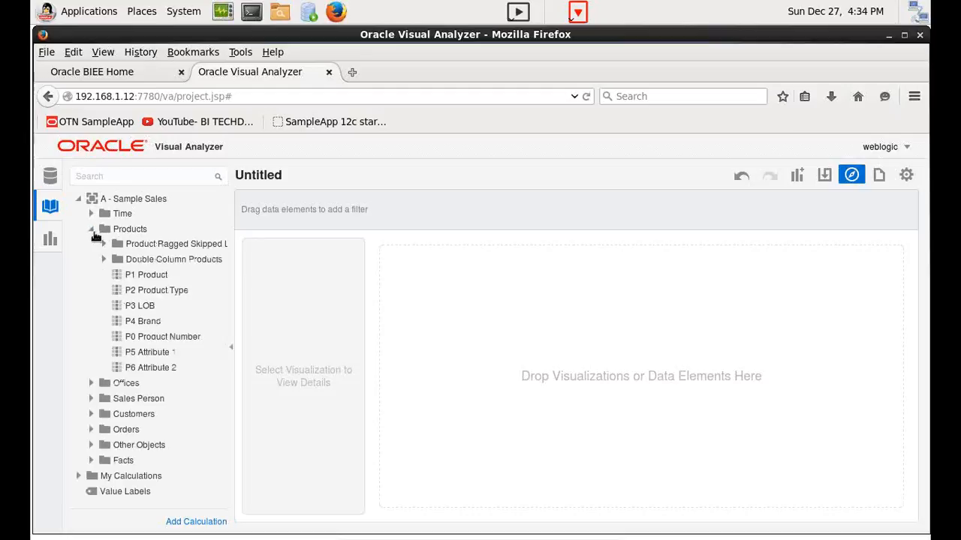
left_click(145, 323)
left_click(146, 290)
left_click(146, 307)
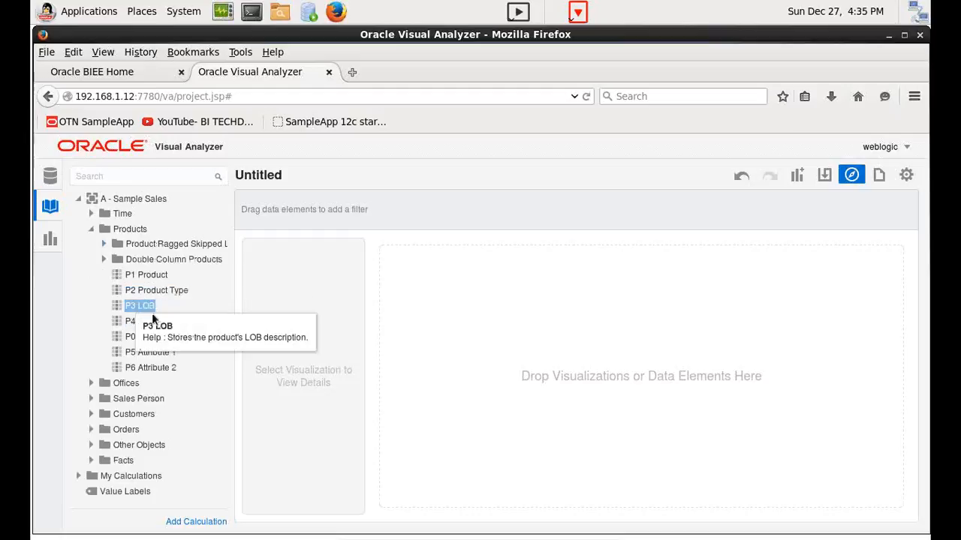
left_click_drag(149, 308, 327, 203)
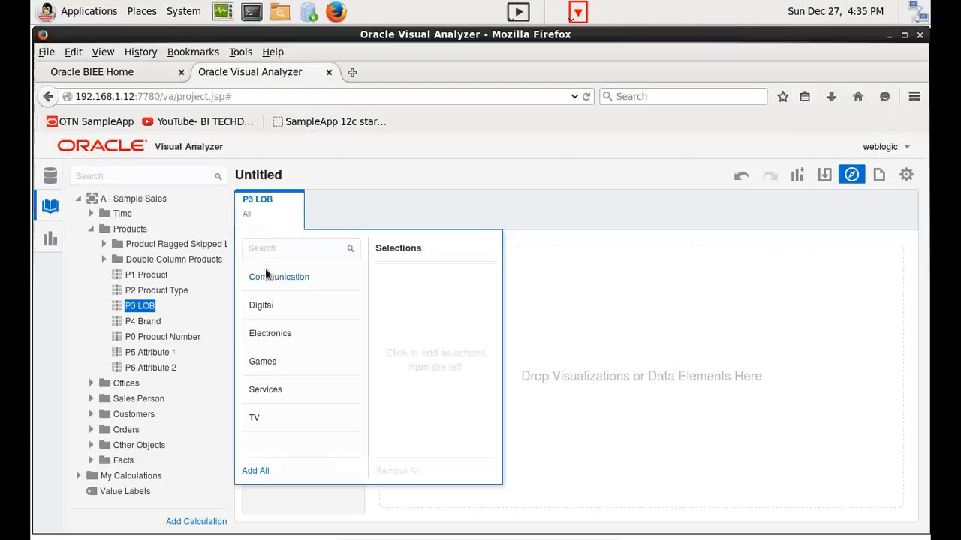
left_click(263, 361)
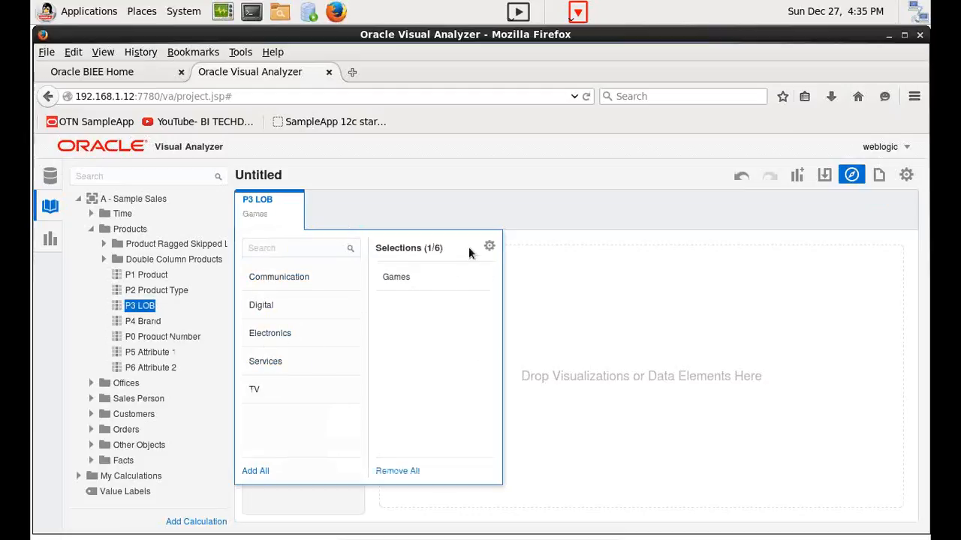
left_click(413, 201)
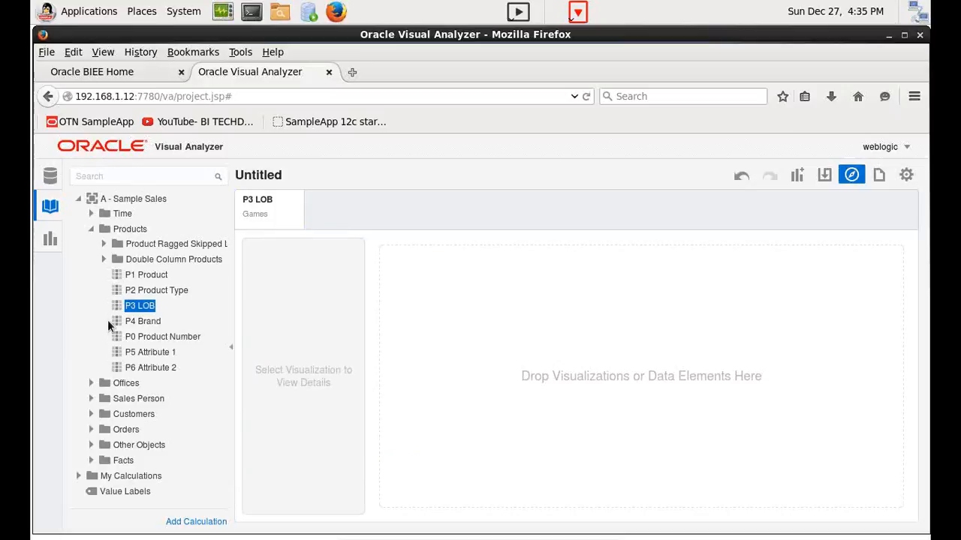
- Build a pivot on the canvas with P1 Product as rows and T05 Per Name Year as columns
left_click_drag(142, 277, 482, 339)
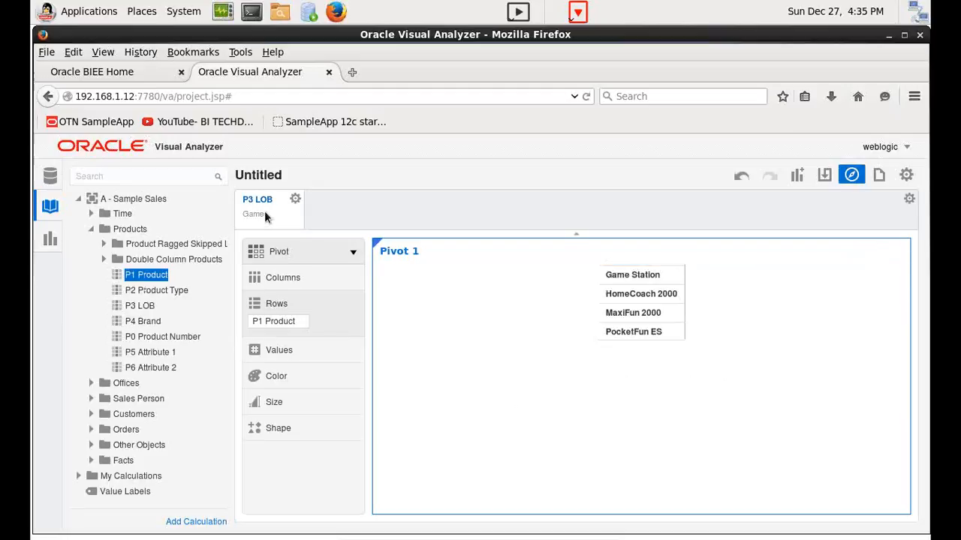
left_click(91, 229)
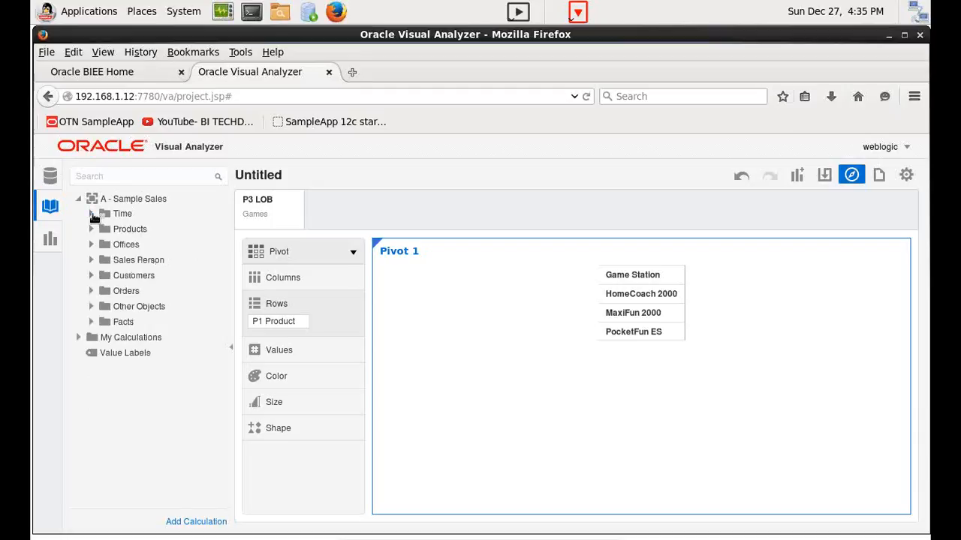
left_click(91, 214)
left_click_drag(169, 260, 669, 271)
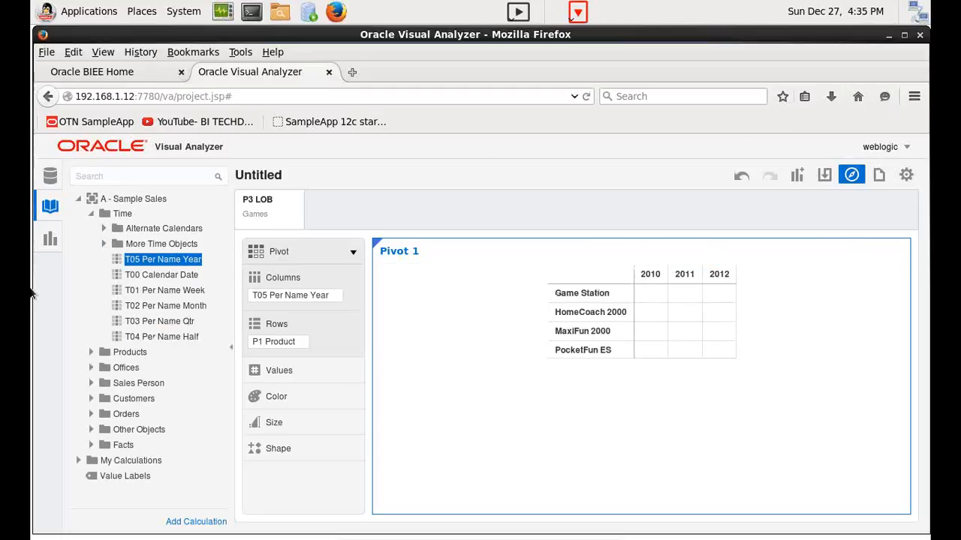
- Add the base fact 1- Revenue to the pivot as its values and also as the color of its cells
left_click(90, 214)
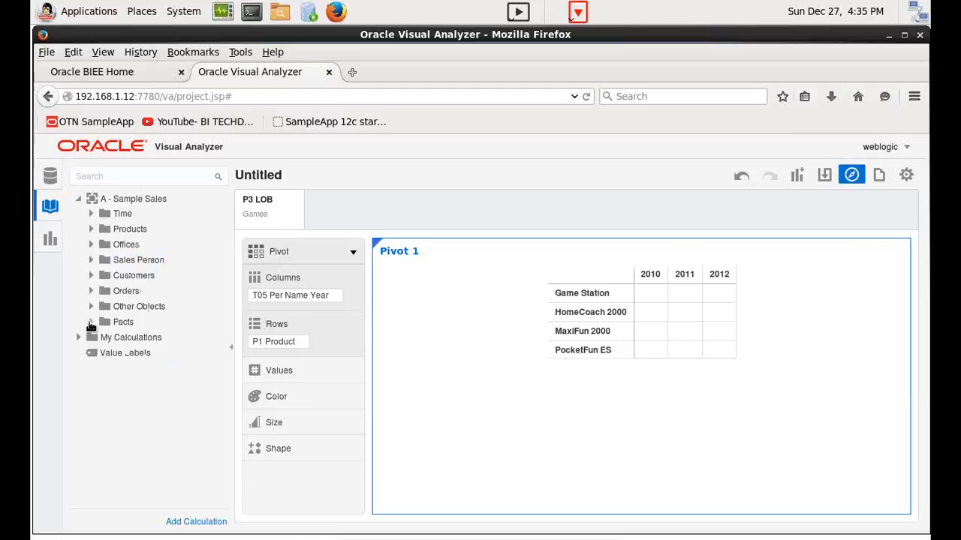
left_click(90, 322)
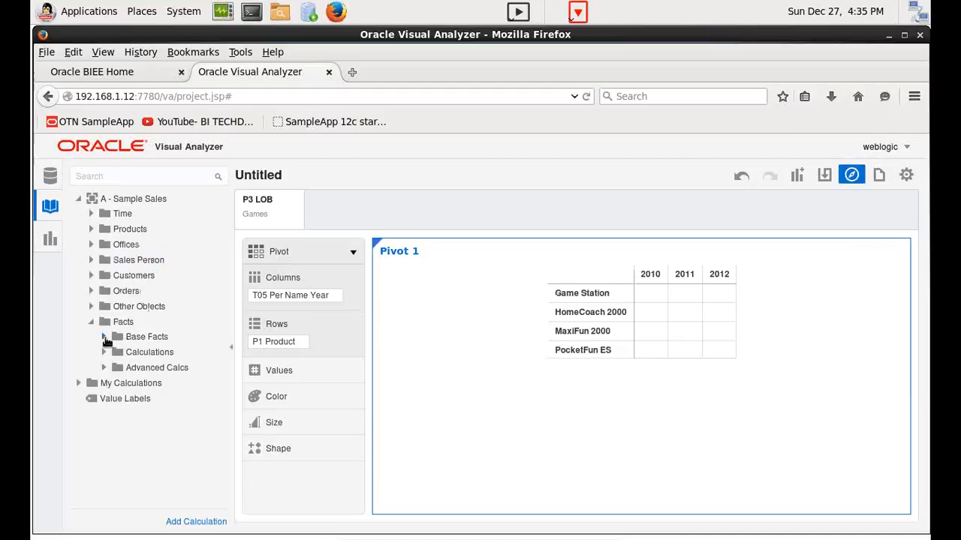
left_click(103, 336)
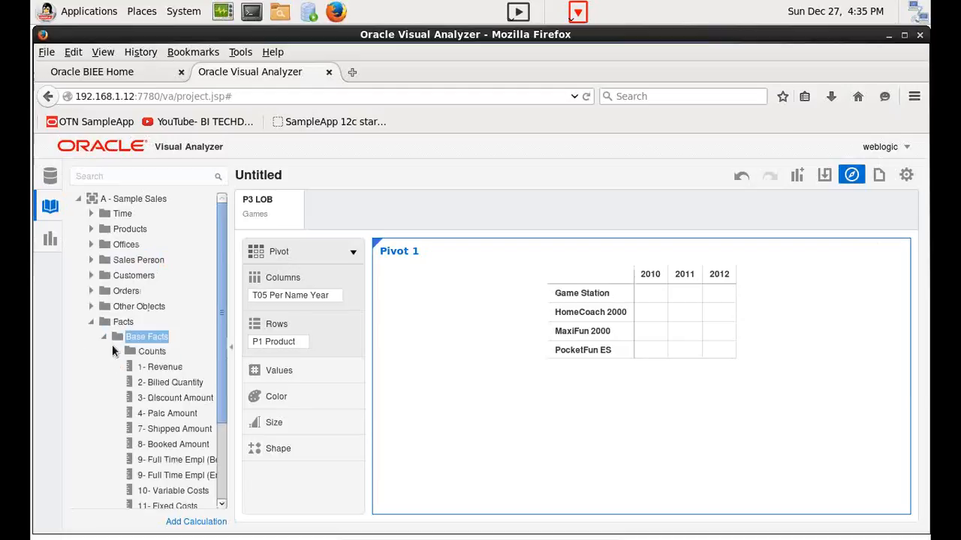
left_click(149, 368)
left_click_drag(149, 367, 675, 328)
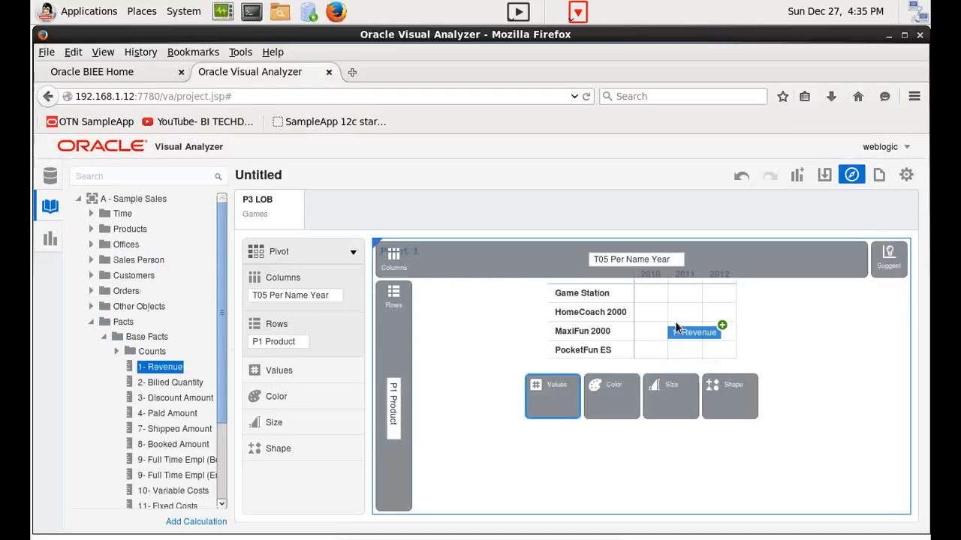
left_click_drag(675, 328, 569, 381)
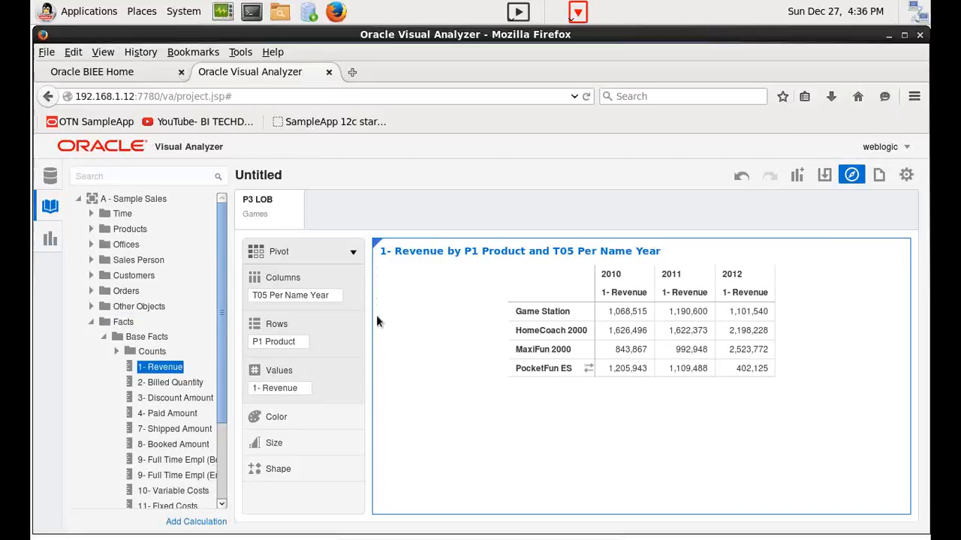
left_click(634, 349)
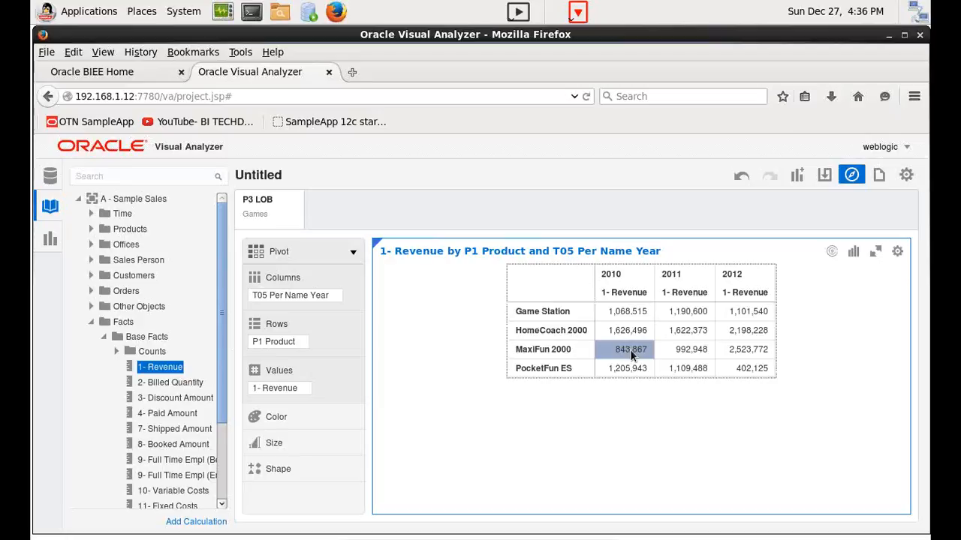
left_click_drag(155, 370, 619, 387)
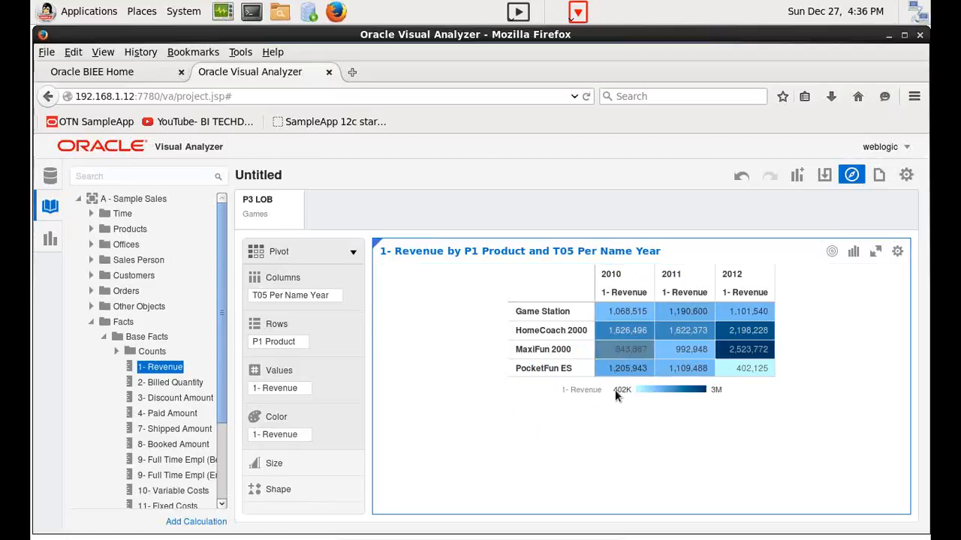
- Set the number format of the pivot's 1- Revenue values to Currency
right_click(631, 388)
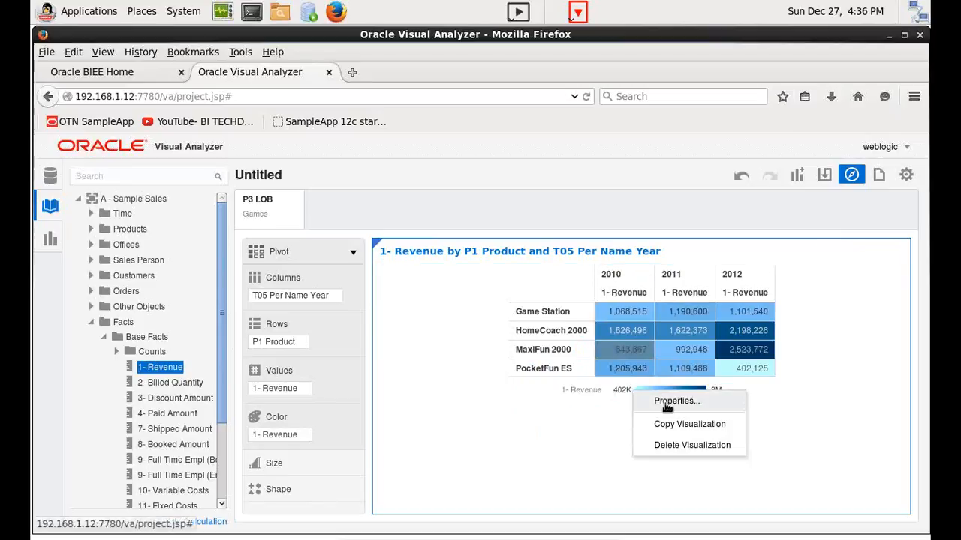
left_click(666, 404)
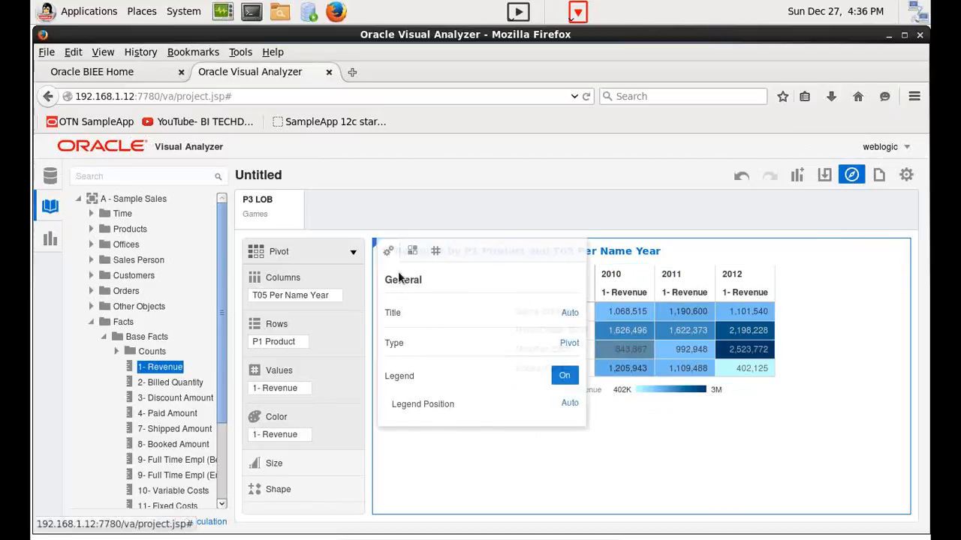
left_click(435, 255)
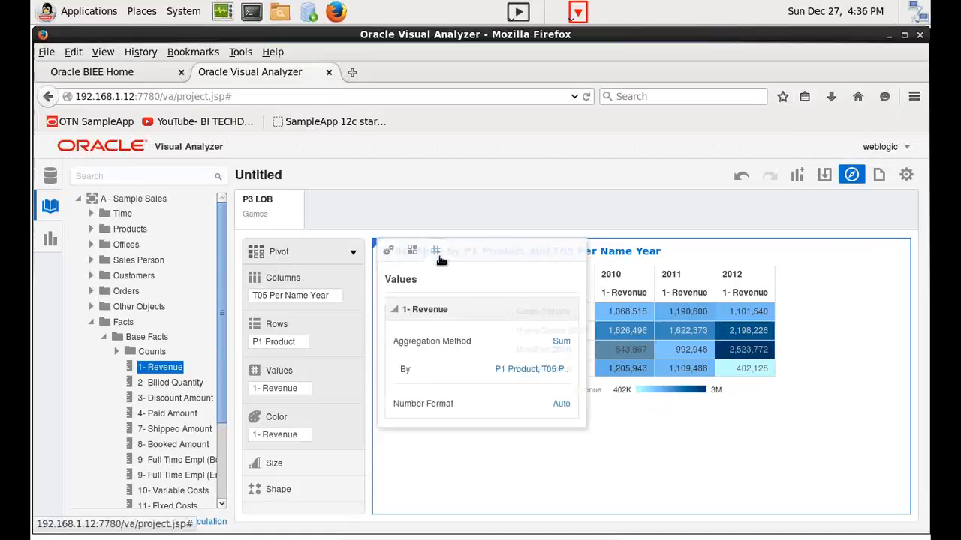
left_click(560, 403)
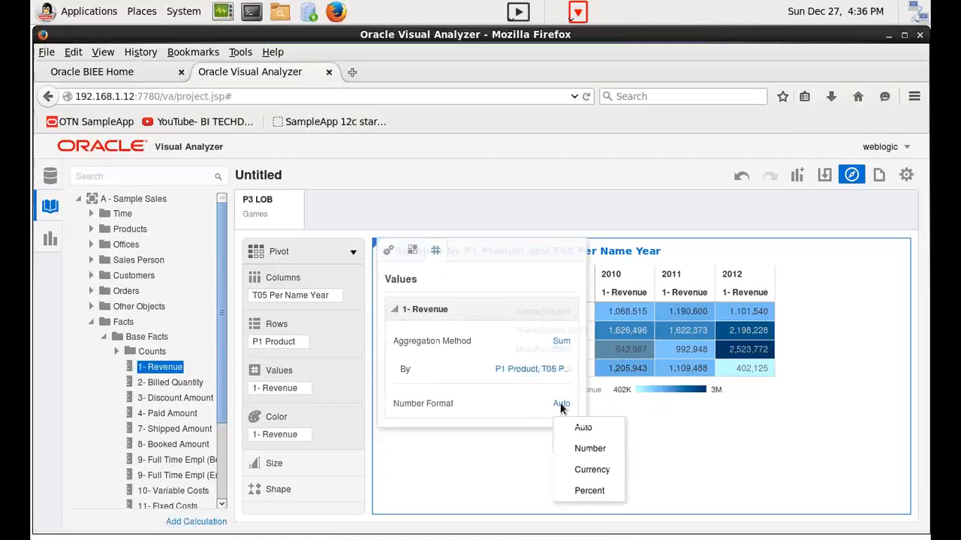
left_click(598, 470)
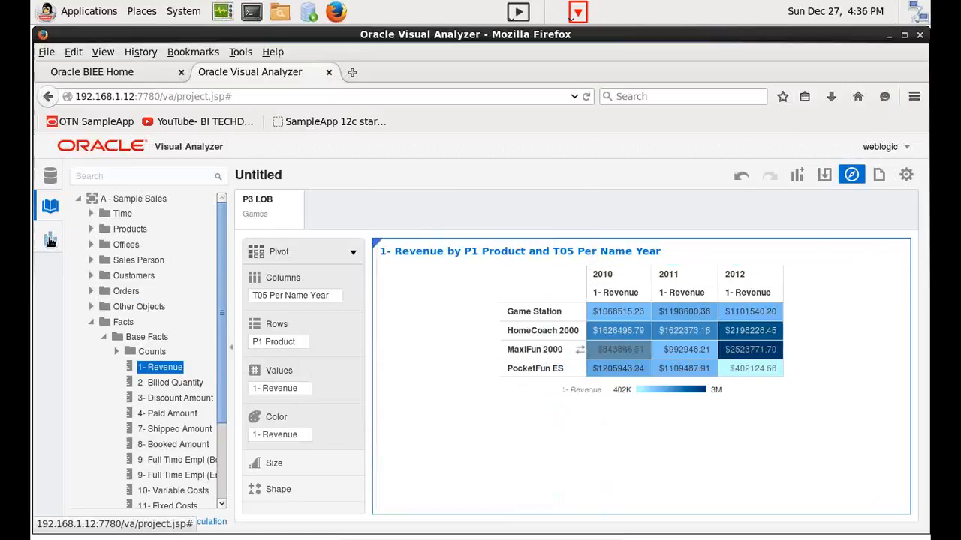
- Add an empty bar chart to the canvas beside the revenue pivot
left_click(50, 239)
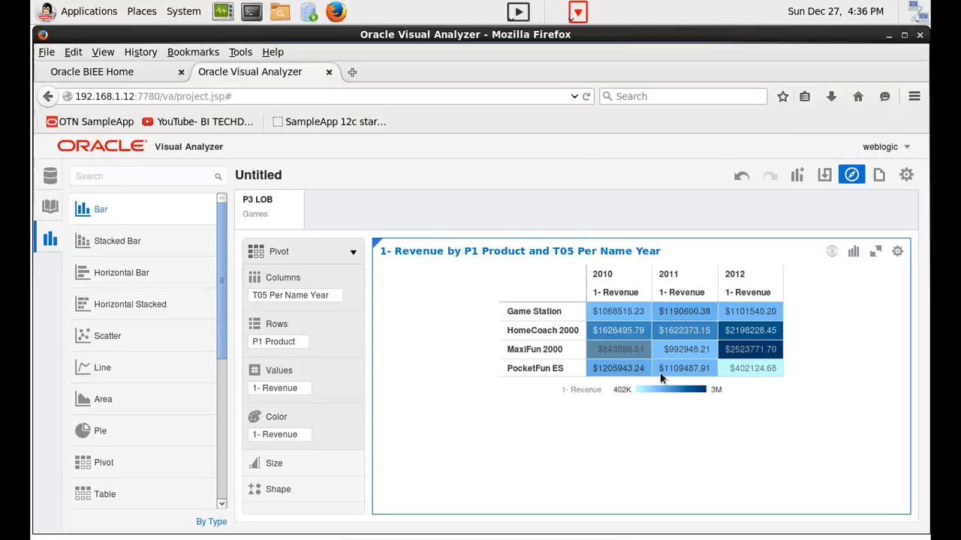
left_click(786, 185)
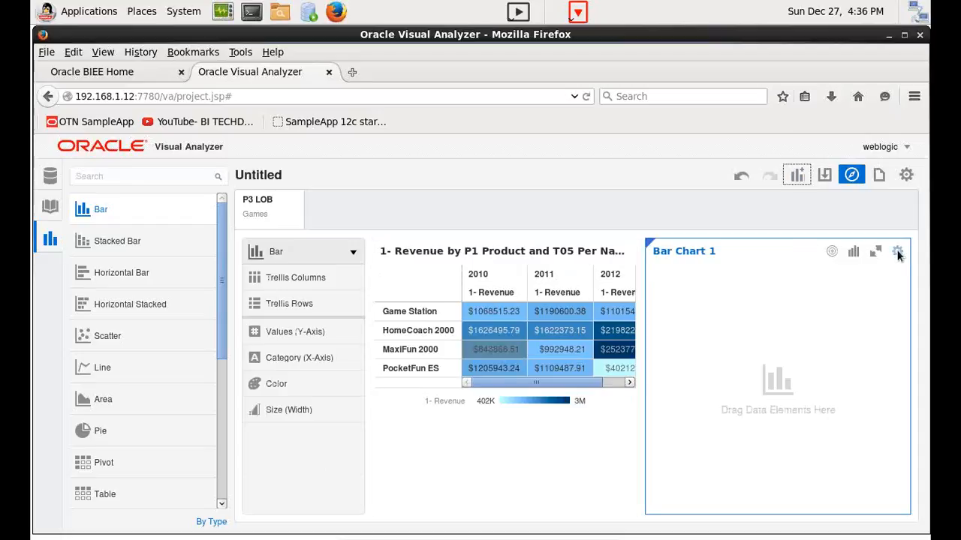
- Delete the empty bar chart from the canvas and change the revenue pivot's visualization type to Bar
left_click(898, 252)
left_click(858, 313)
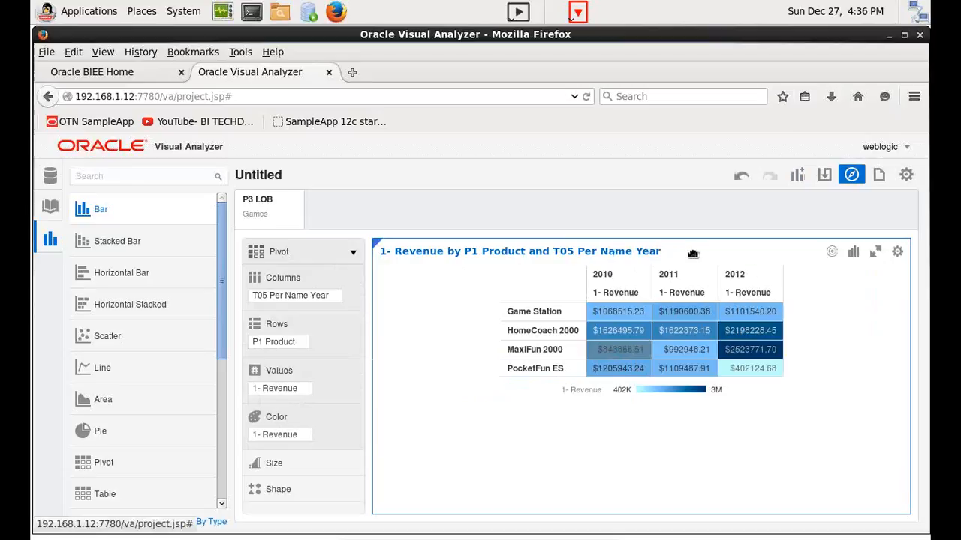
left_click(852, 253)
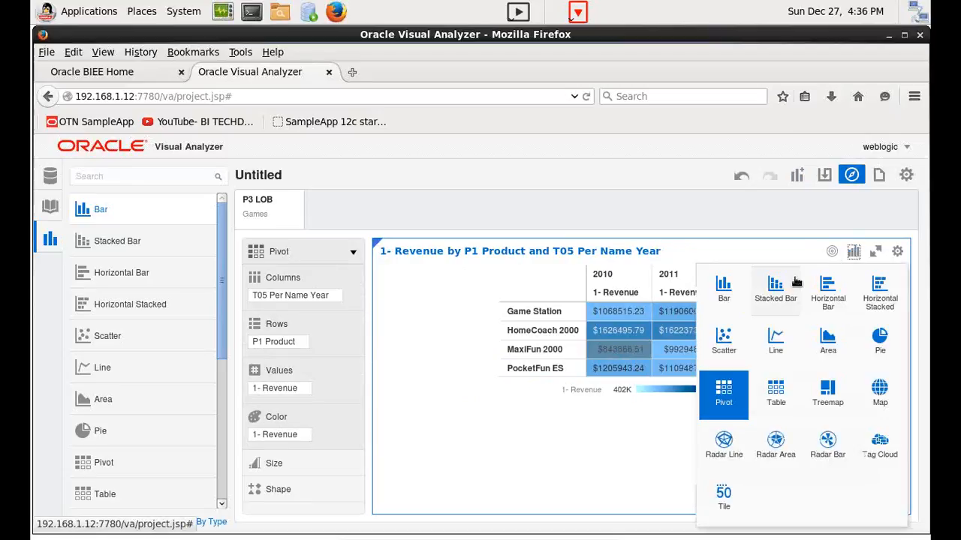
left_click(723, 291)
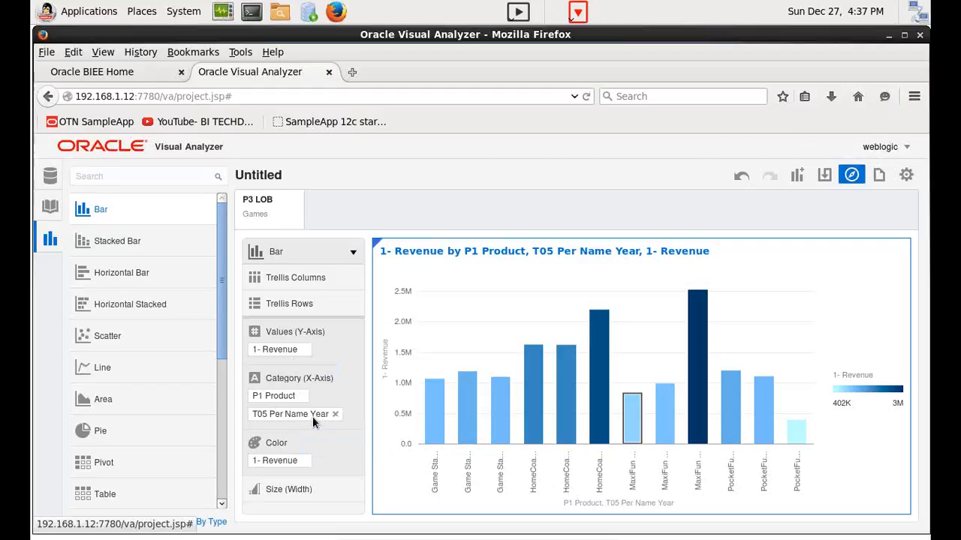
- Add T05 Per Name Year as a project filter and restrict it to 2012
left_click_drag(310, 415, 351, 202)
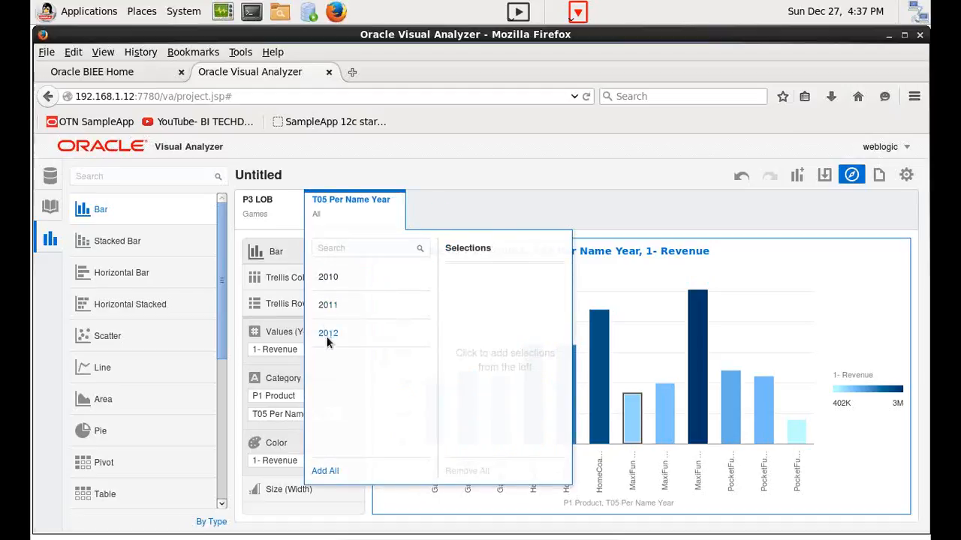
left_click(327, 338)
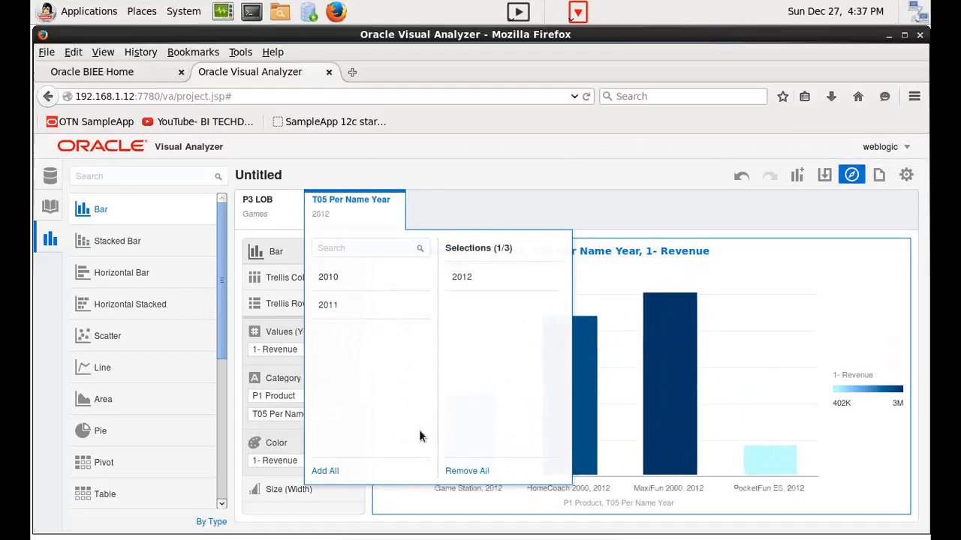
left_click(566, 192)
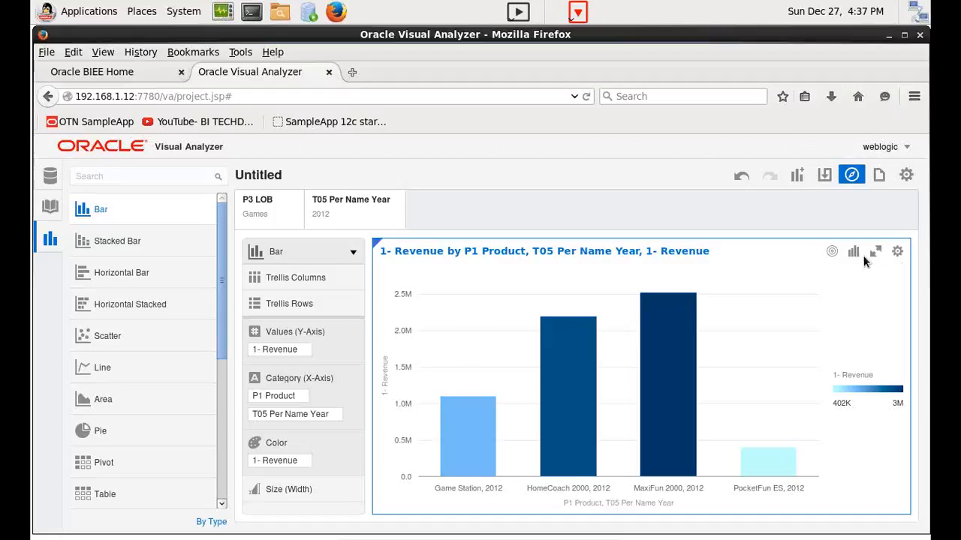
- Add a reference band to the revenue bar chart, spanning from Average to Maximum
left_click(897, 252)
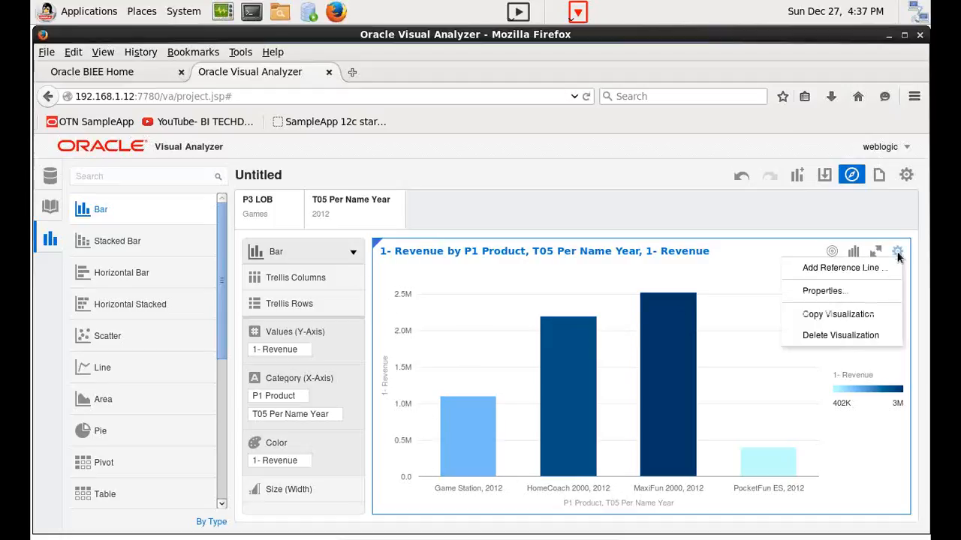
left_click(861, 268)
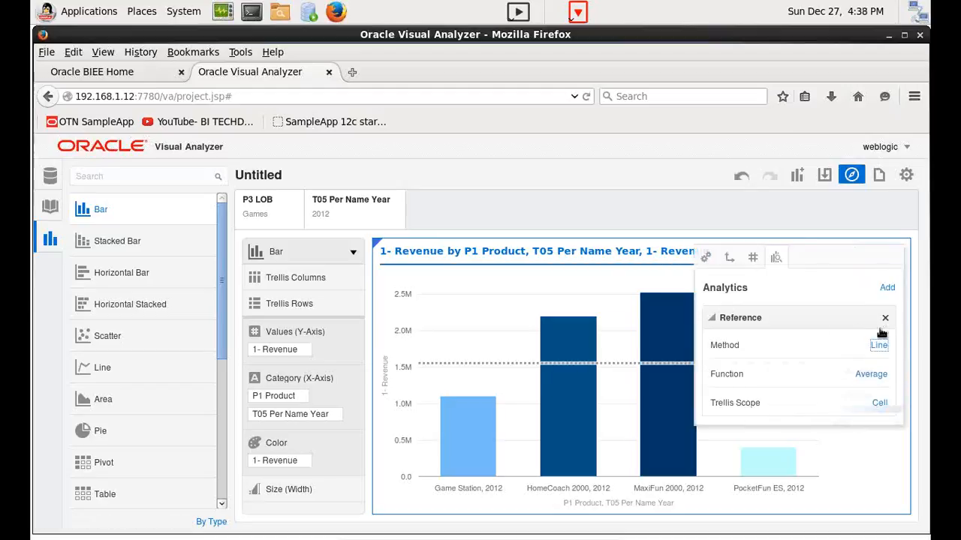
left_click(878, 346)
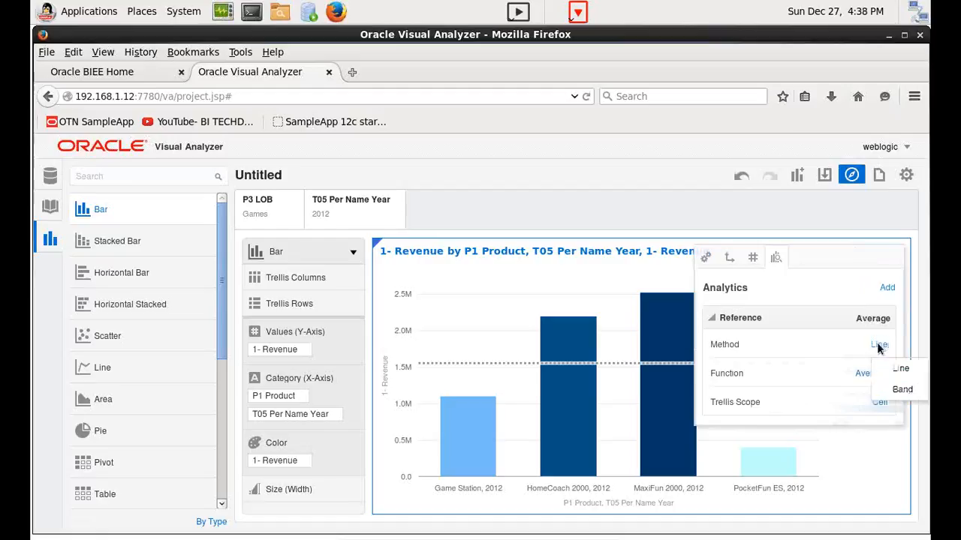
left_click(901, 390)
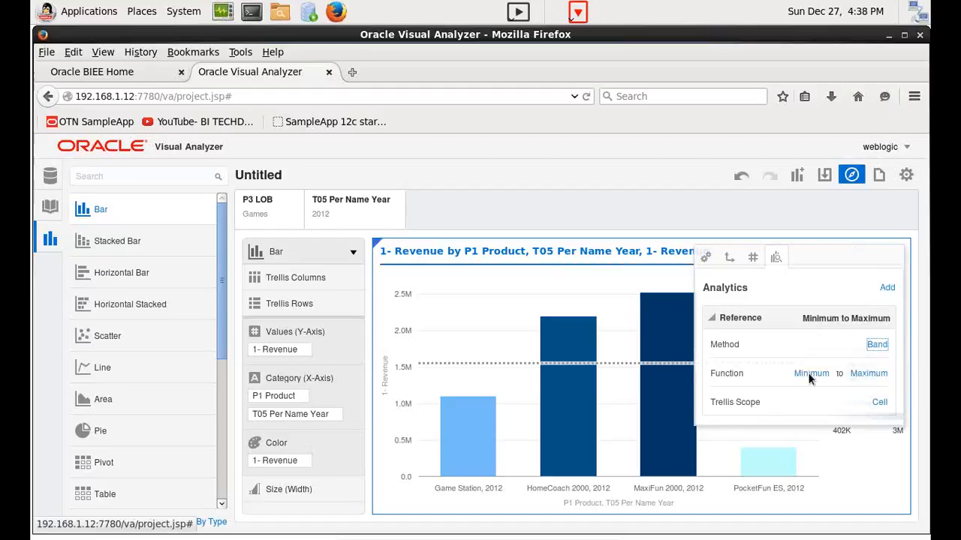
left_click(809, 373)
left_click(831, 418)
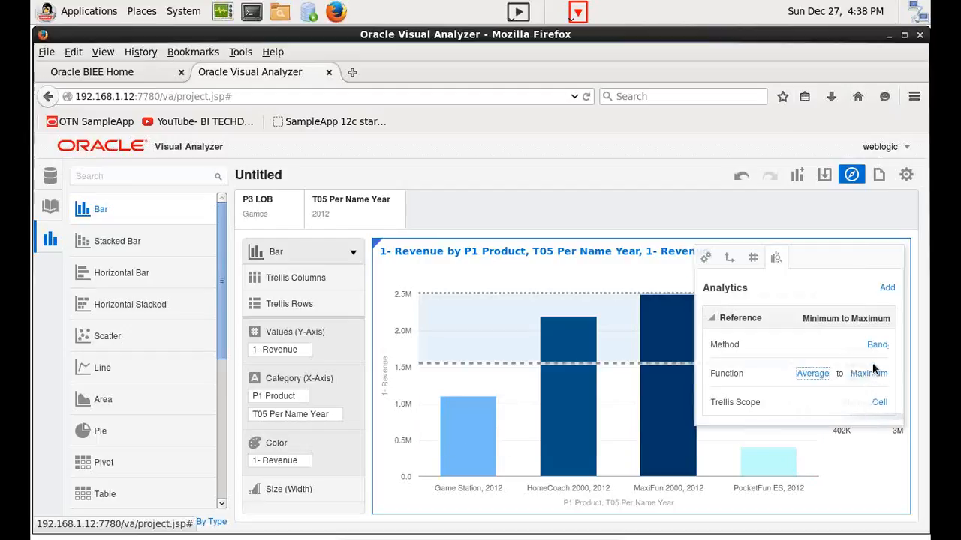
left_click(834, 235)
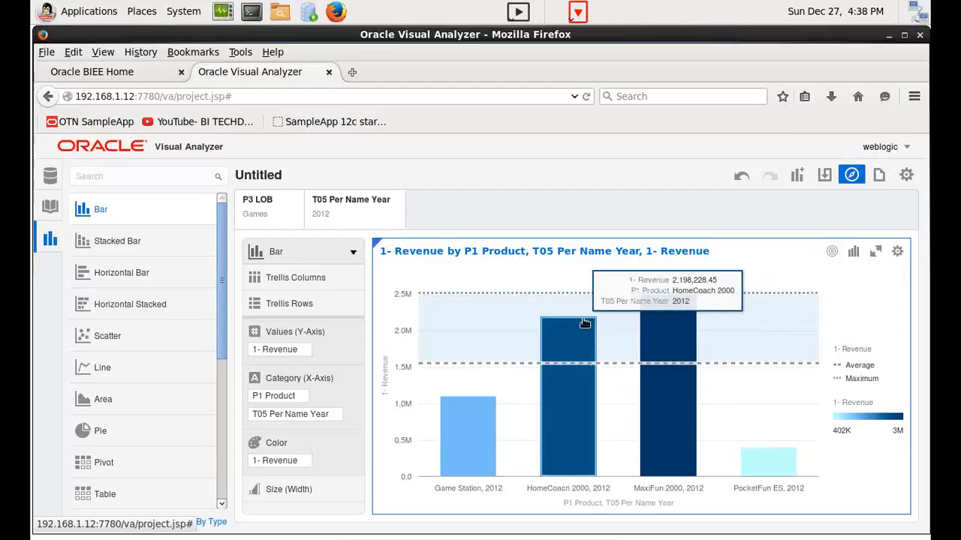
- Add Digital to the P3 LOB filter's selections alongside Games
left_click(248, 209)
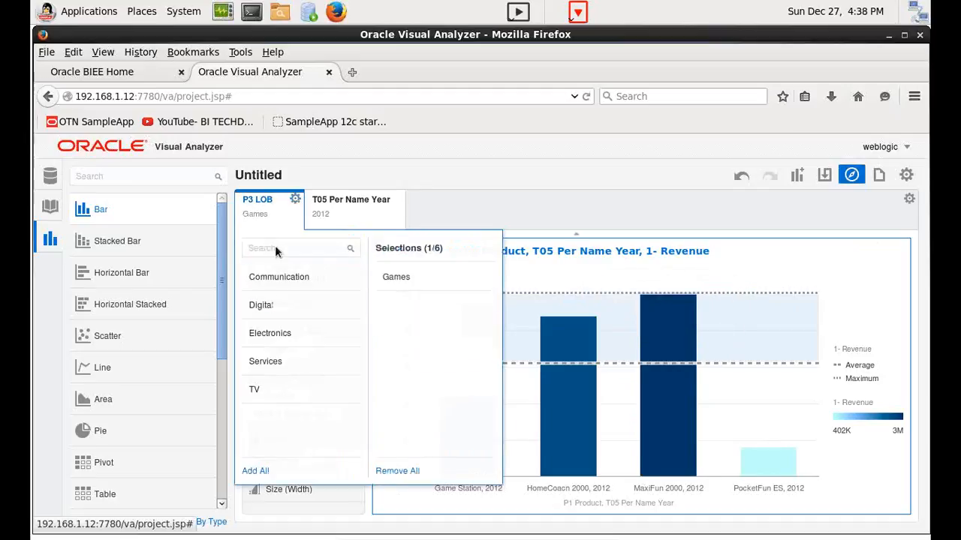
left_click(274, 312)
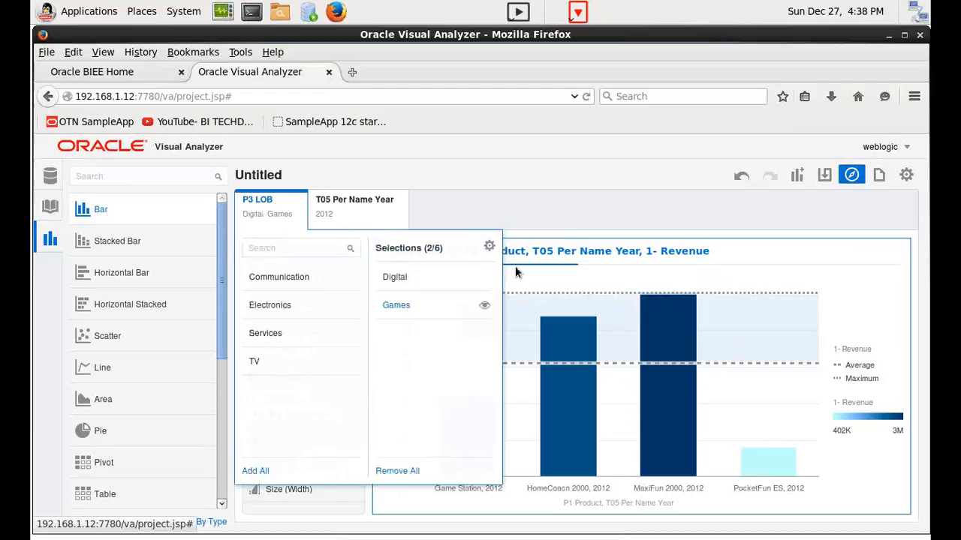
left_click(602, 208)
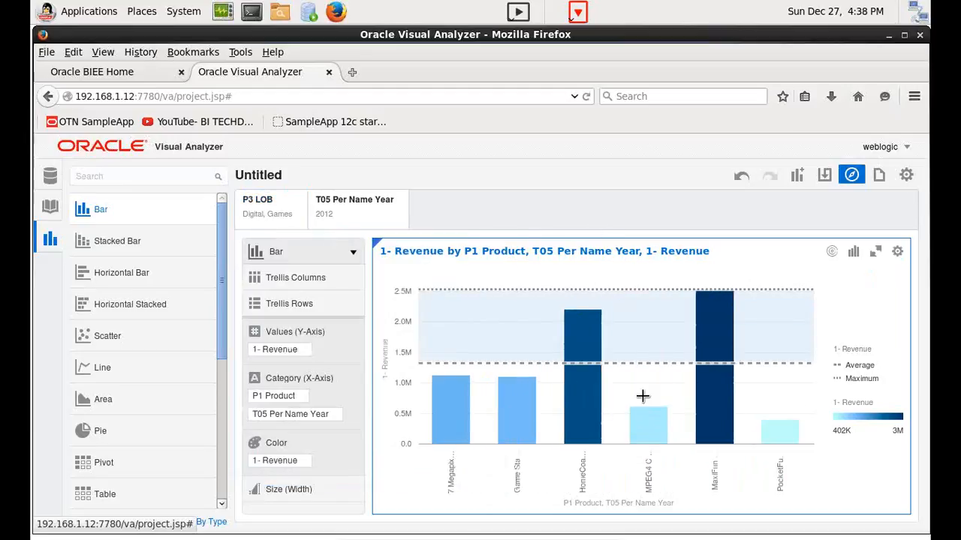
- Toggle the Data Values setting in the revenue bar chart's value properties
right_click(714, 416)
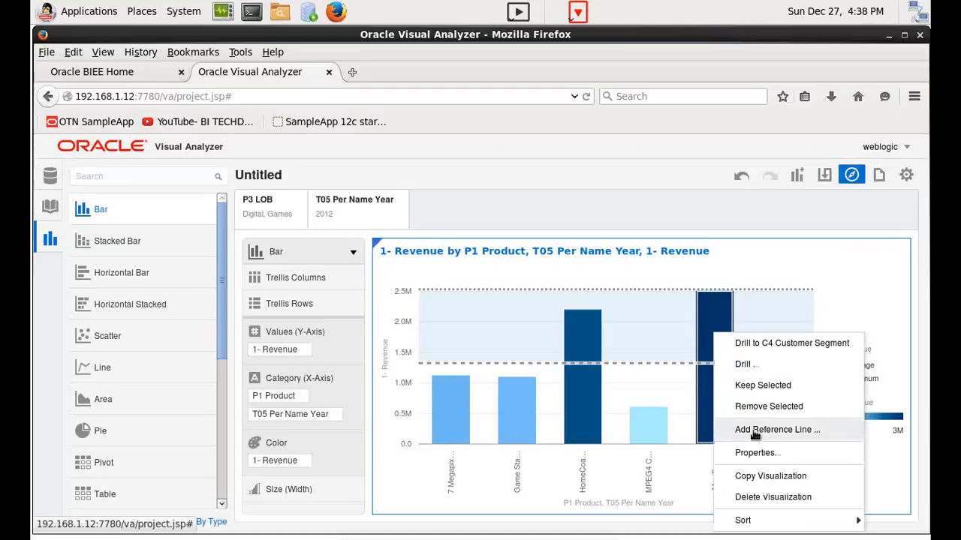
left_click(755, 457)
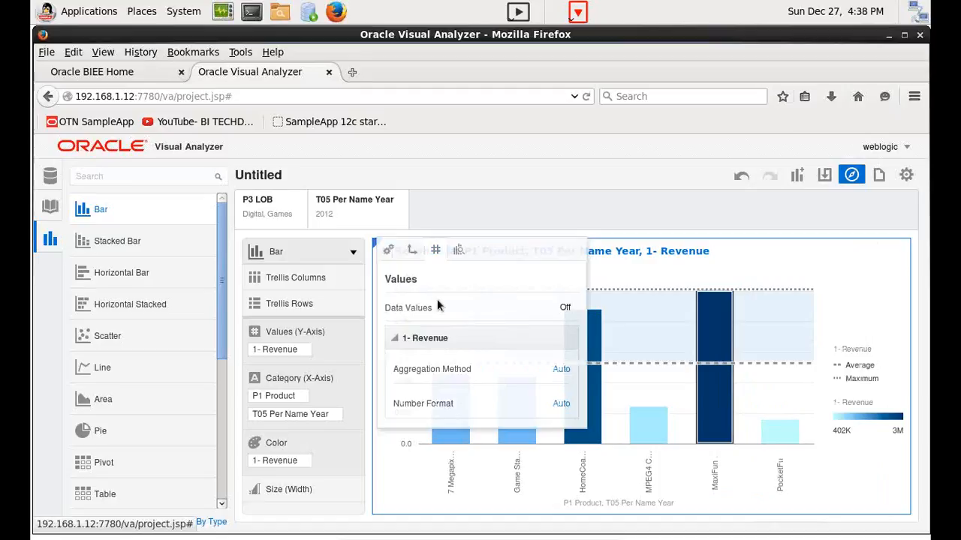
left_click(564, 311)
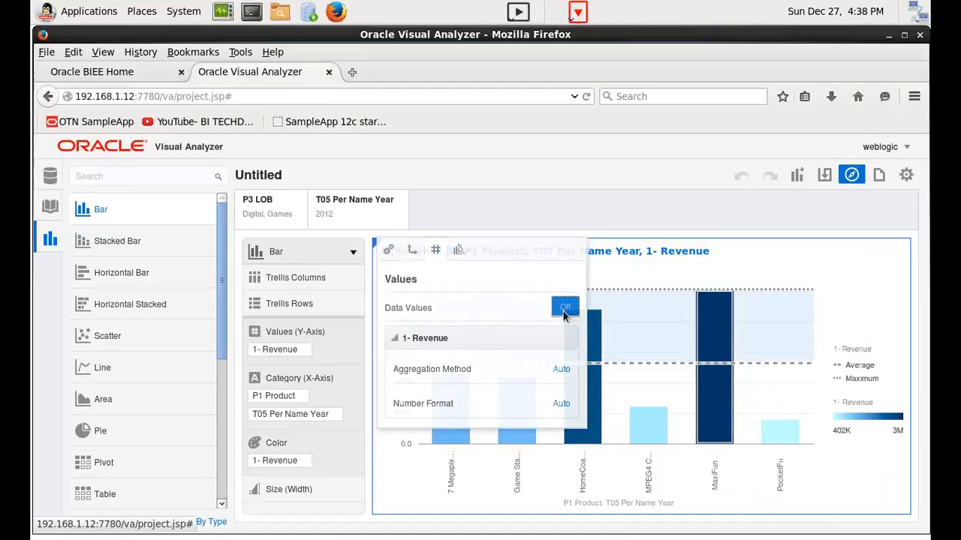
left_click(761, 261)
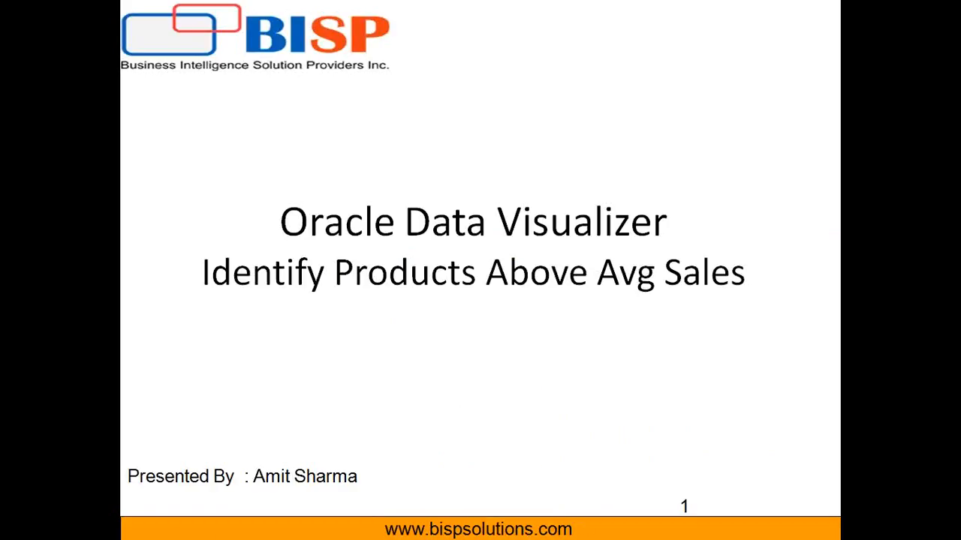
- End the PowerPoint slide show and return to the normal editing view of the presentation
key("Escape")
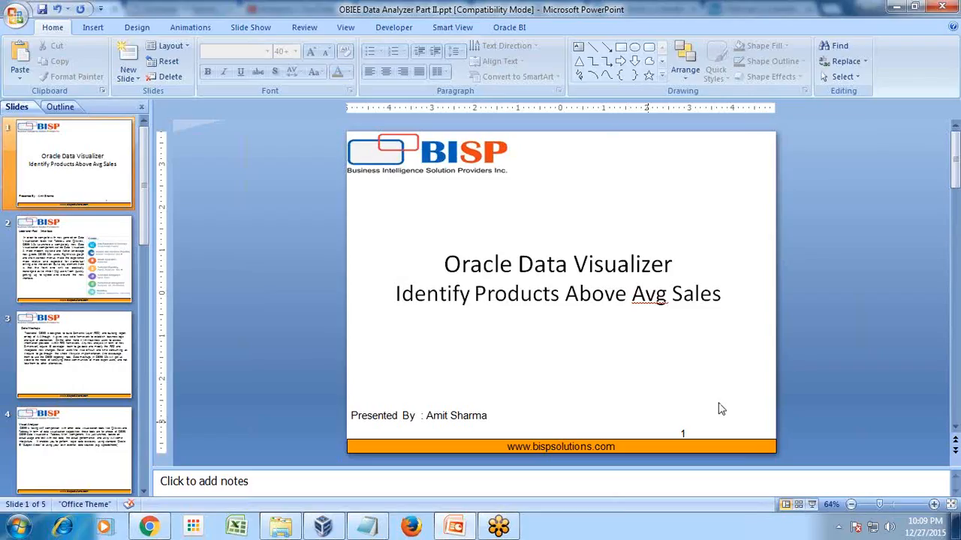